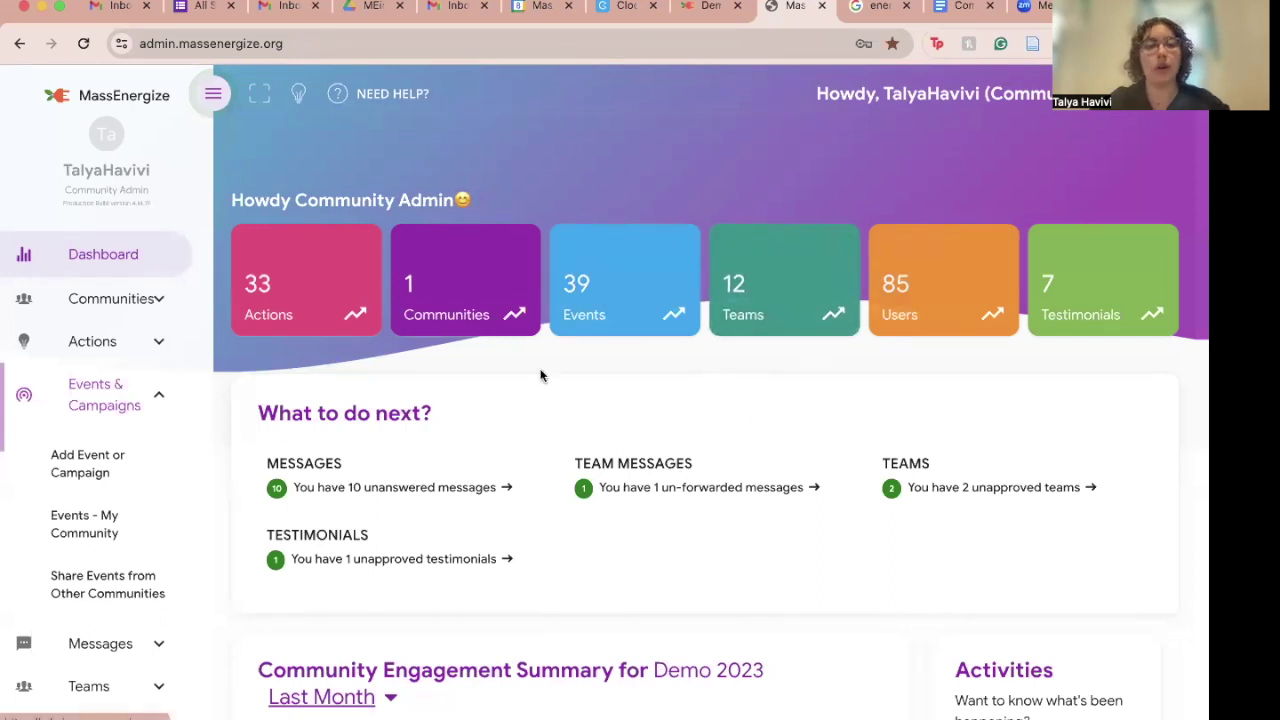
# - Scroll through the admin dashboard showing 33 actions, 39 events, 12 teams and 85 users
pyautogui.scroll(-5, 568, 354)
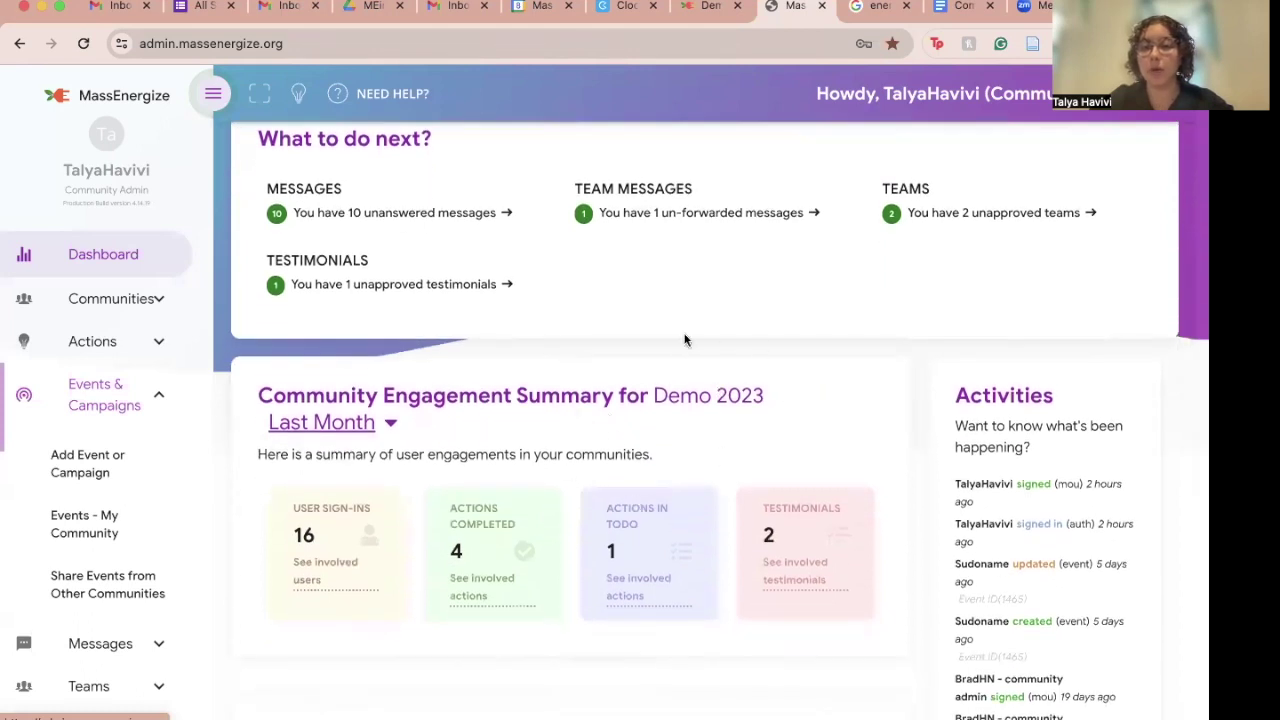
pyautogui.scroll(5, 794, 382)
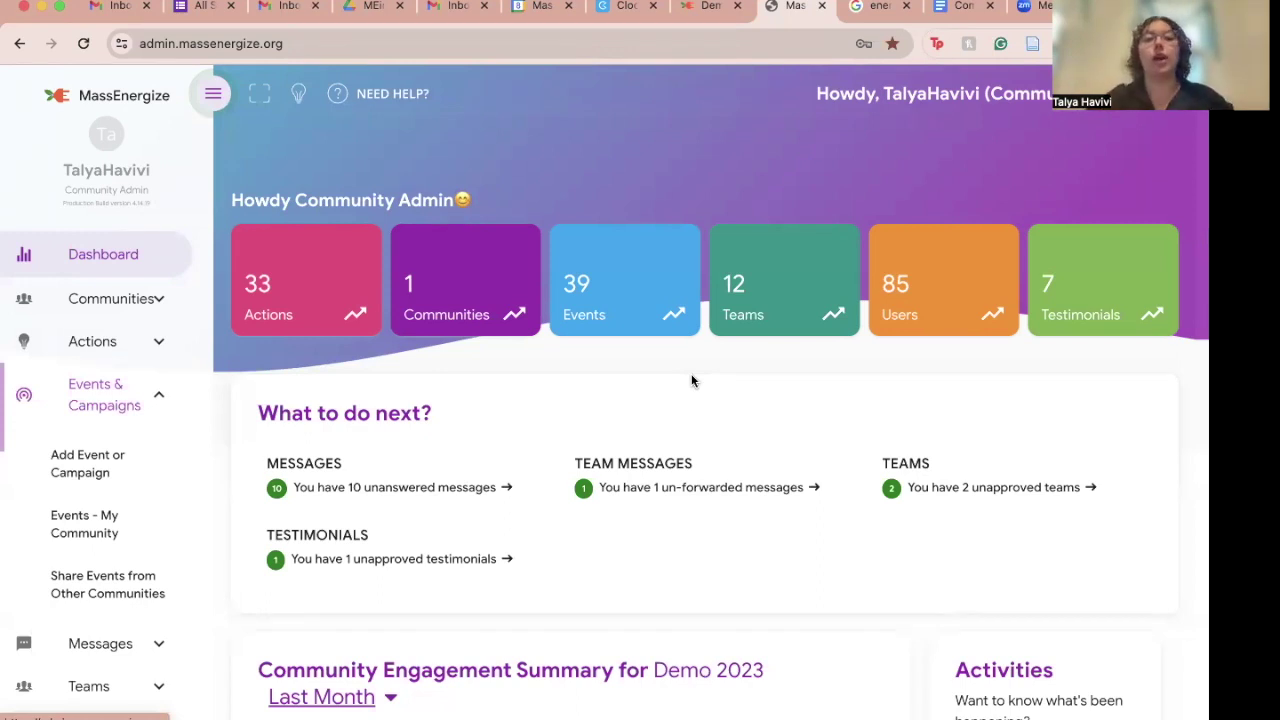
# - Go to the Demo 2023 community's Profile page from All My Communities and review its details
pyautogui.click(167, 304)
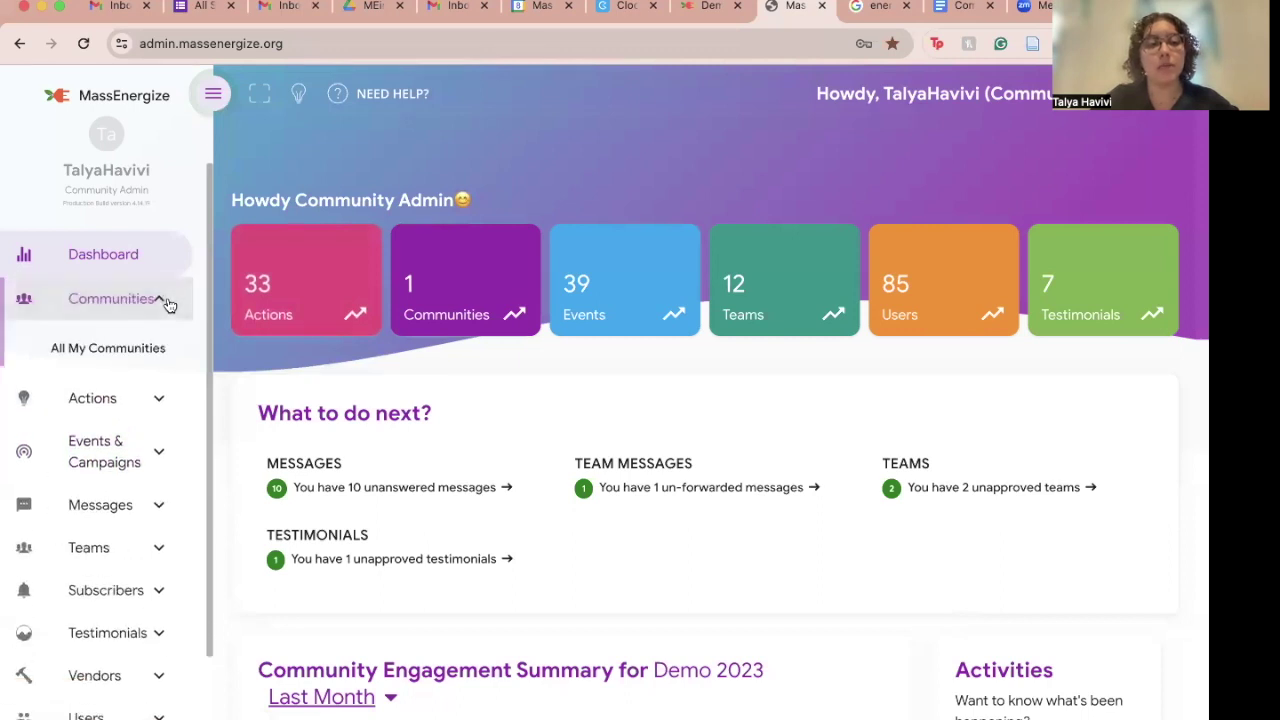
pyautogui.click(125, 348)
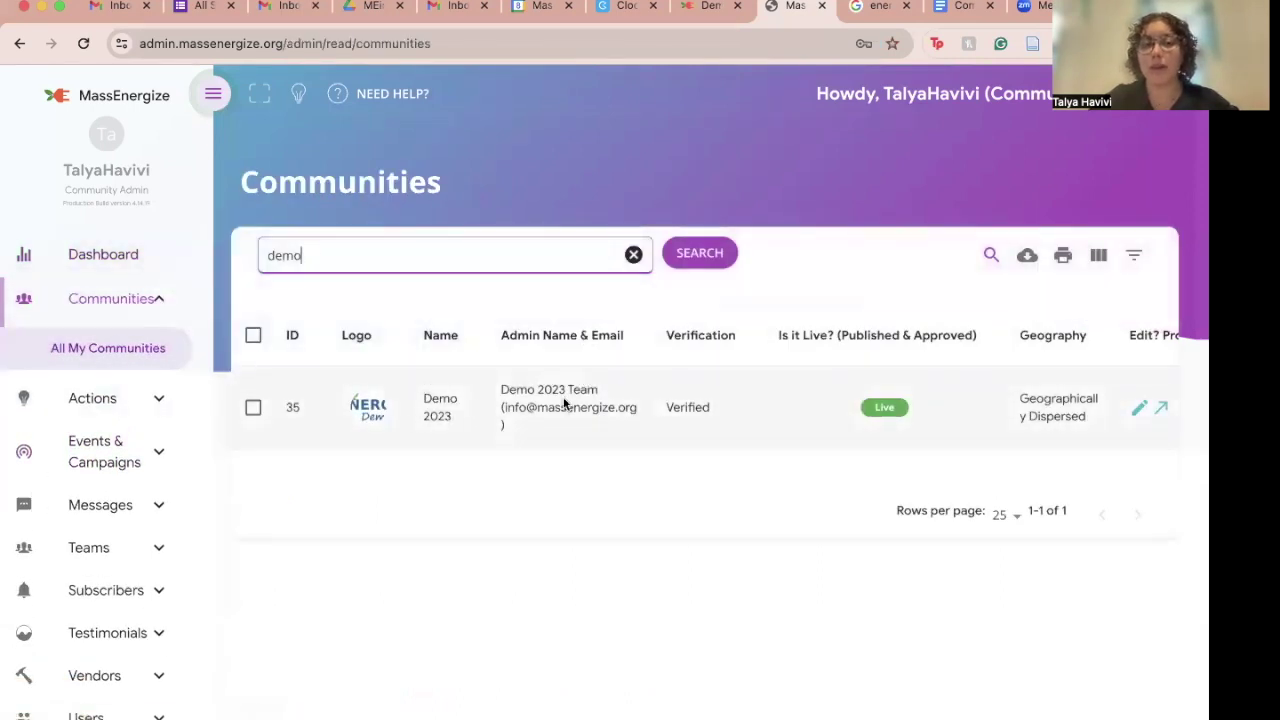
pyautogui.click(1161, 416)
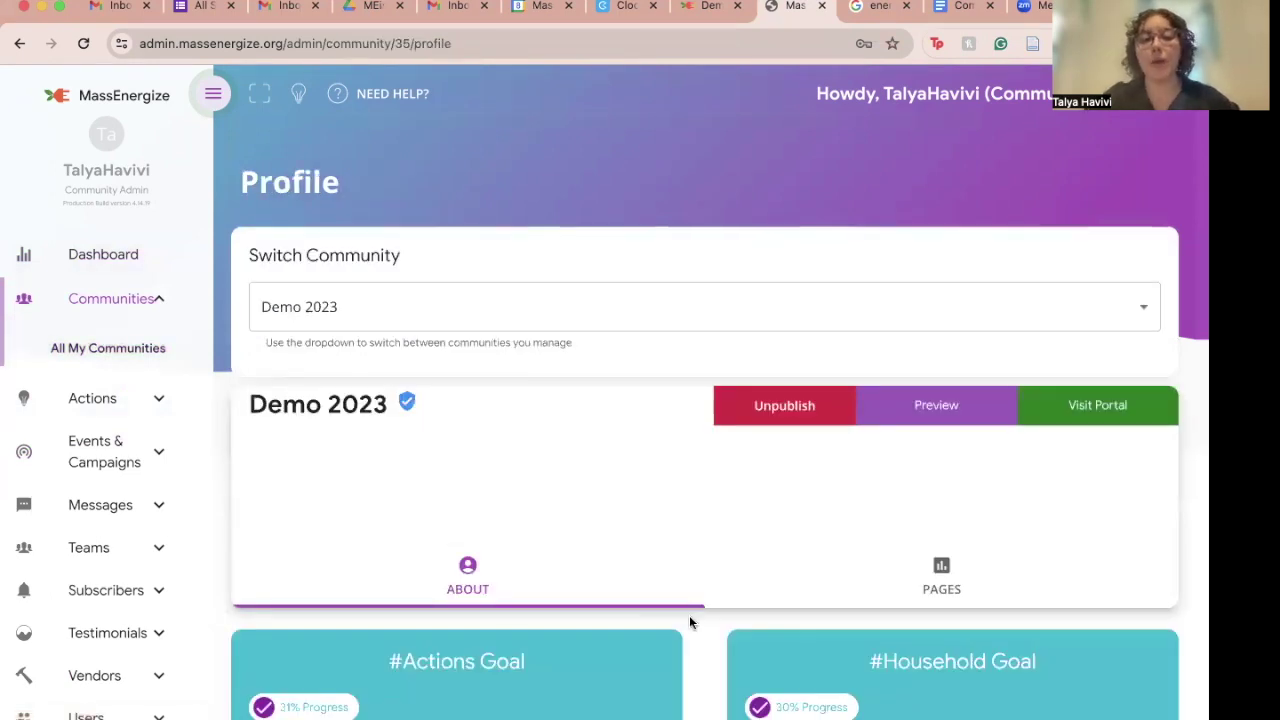
pyautogui.scroll(-6, 689, 615)
pyautogui.scroll(-2, 689, 622)
pyautogui.scroll(1, 689, 620)
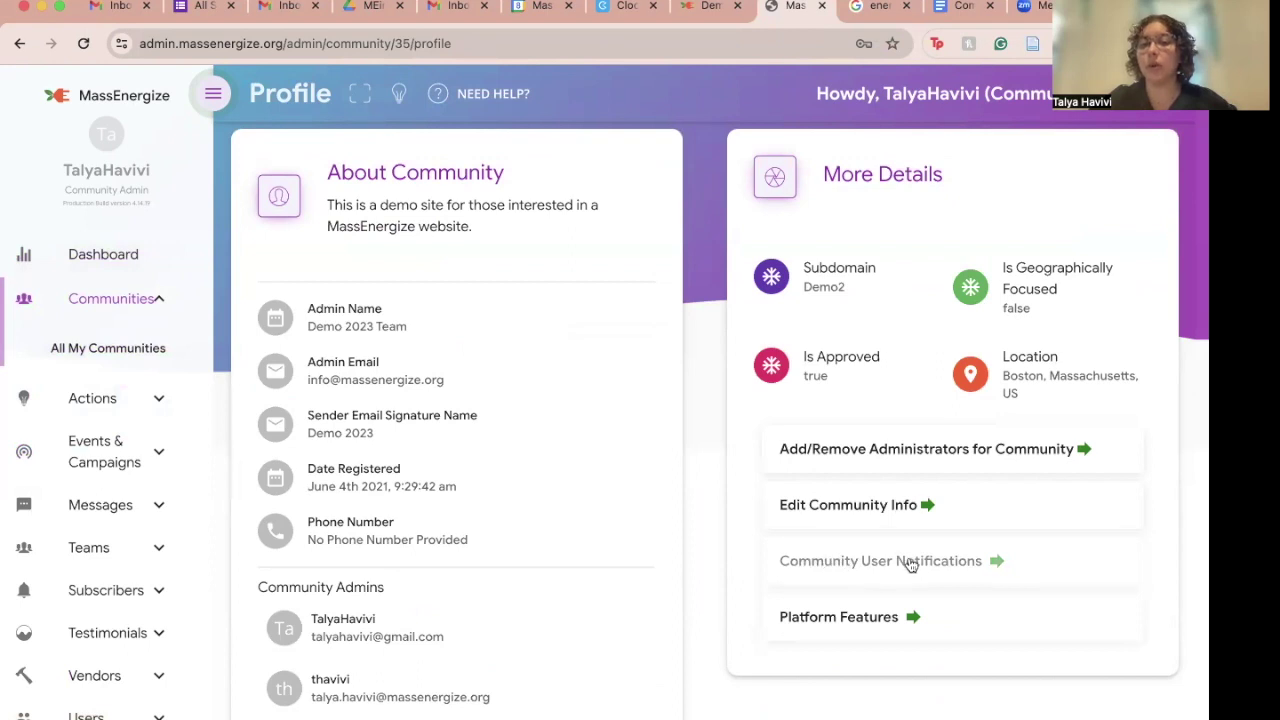
# - In Community User Notifications, change Demo 2023's event notifications to Disable Sending, then Pause Sending
pyautogui.click(911, 565)
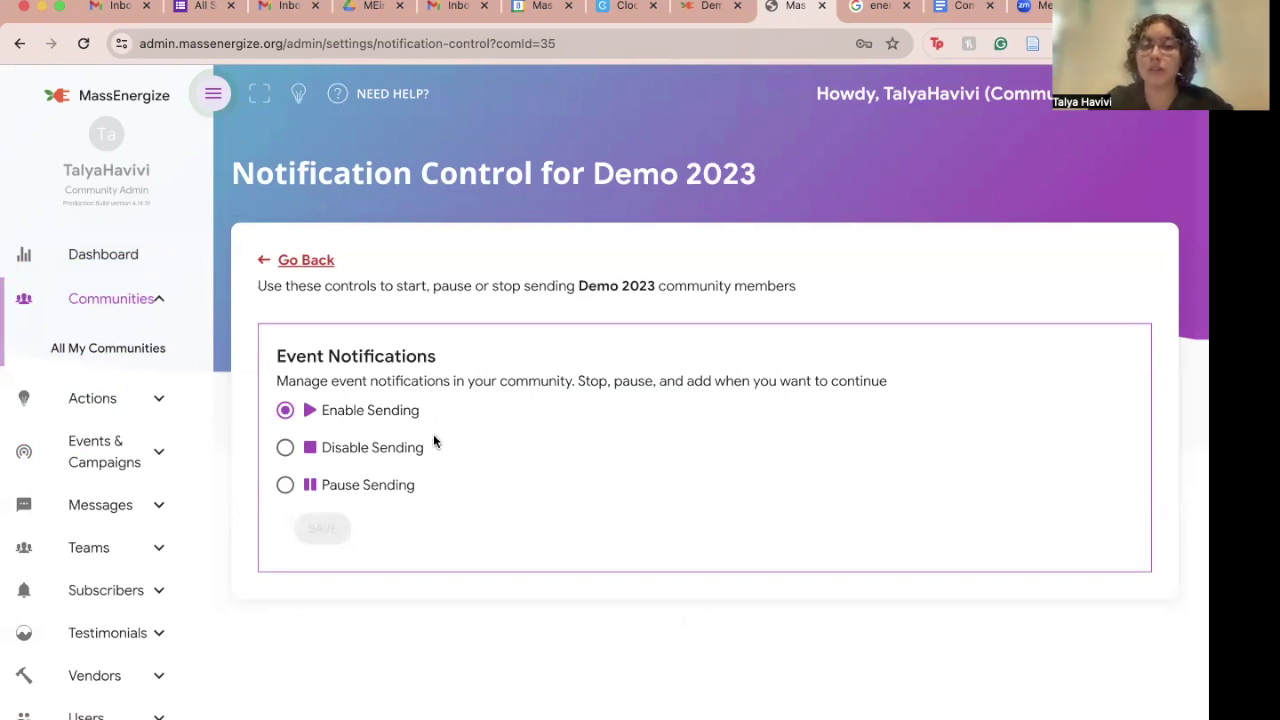
pyautogui.click(311, 446)
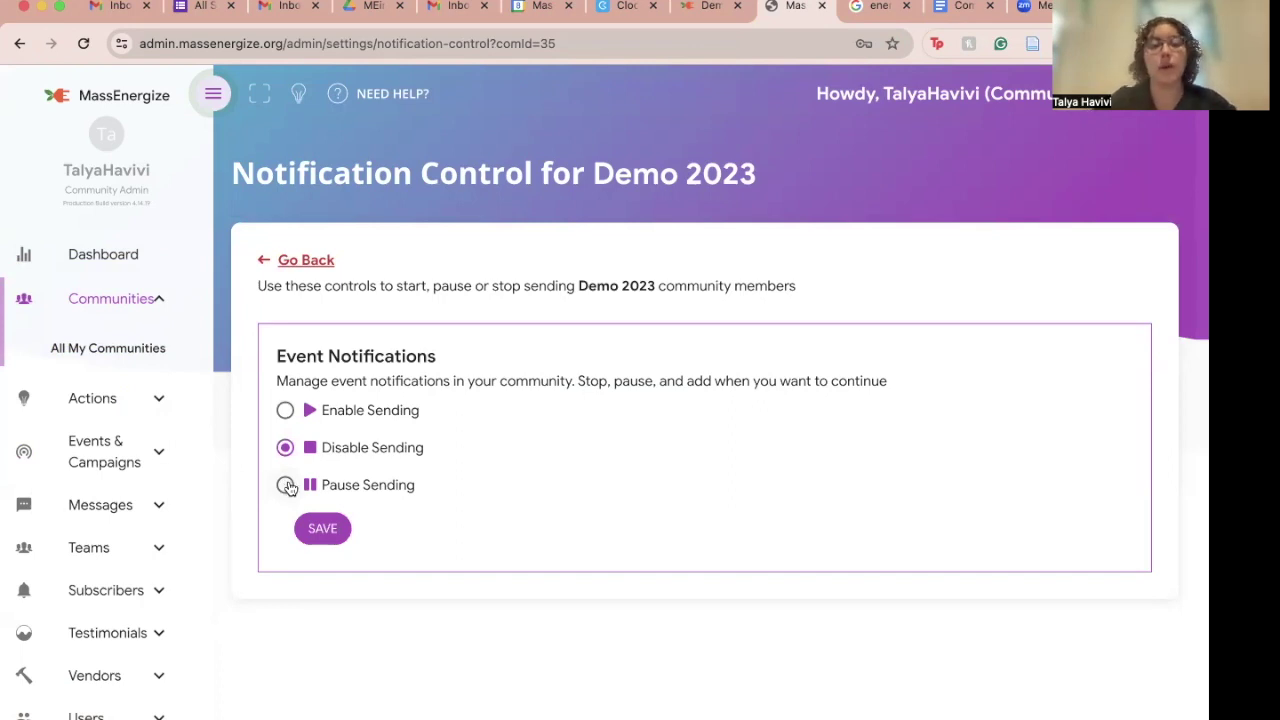
pyautogui.click(285, 485)
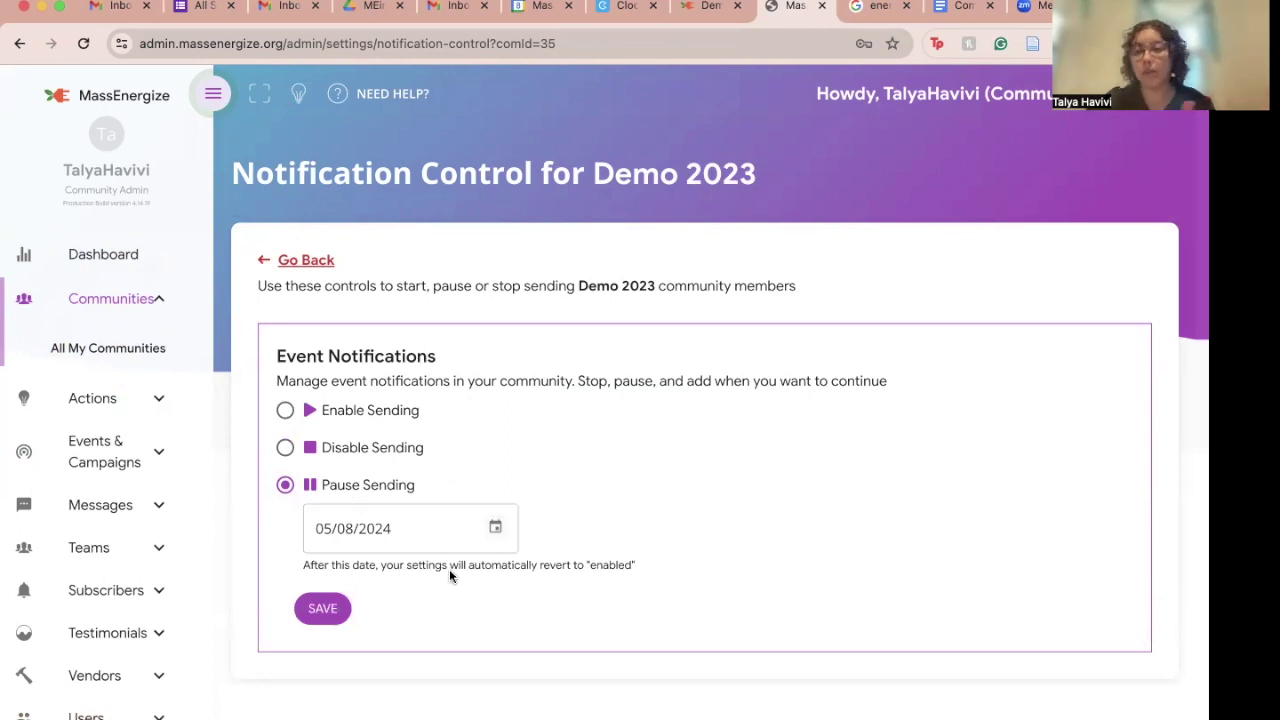
# - Pick 08/31/2024 in the calendar as the date paused event notifications resume
pyautogui.click(495, 528)
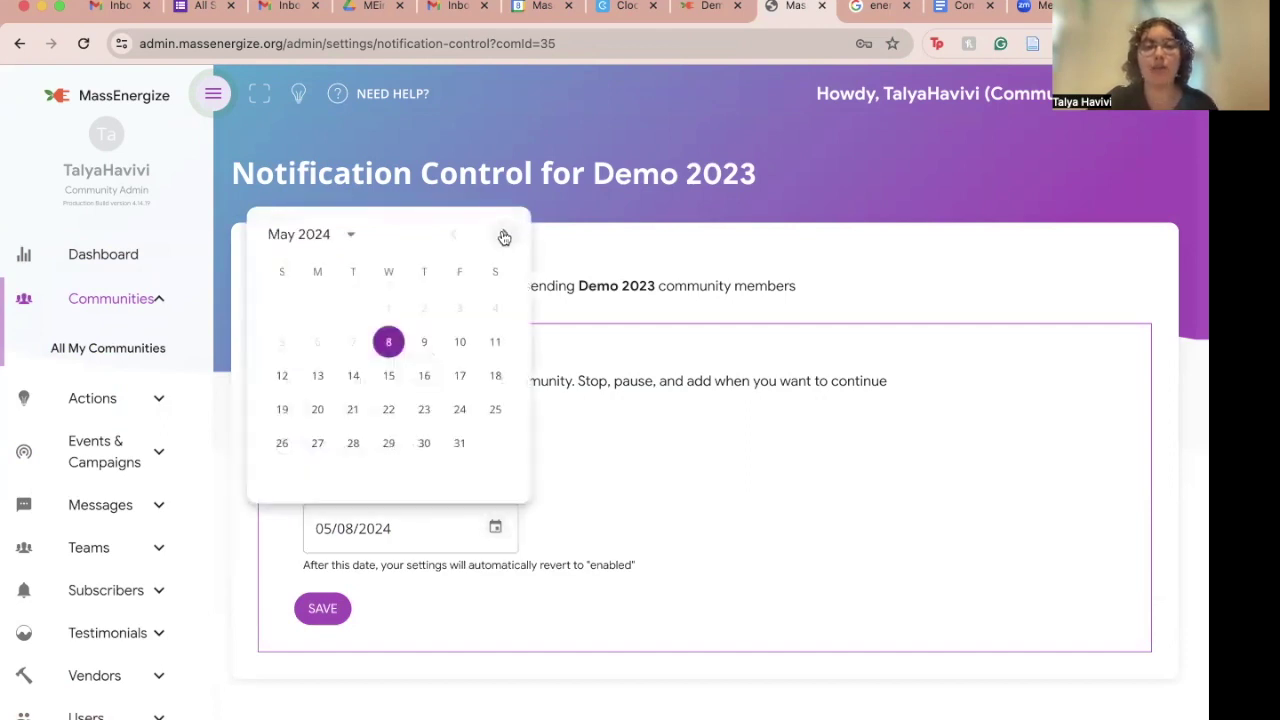
pyautogui.click(505, 235)
pyautogui.click(505, 235)
pyautogui.click(505, 235)
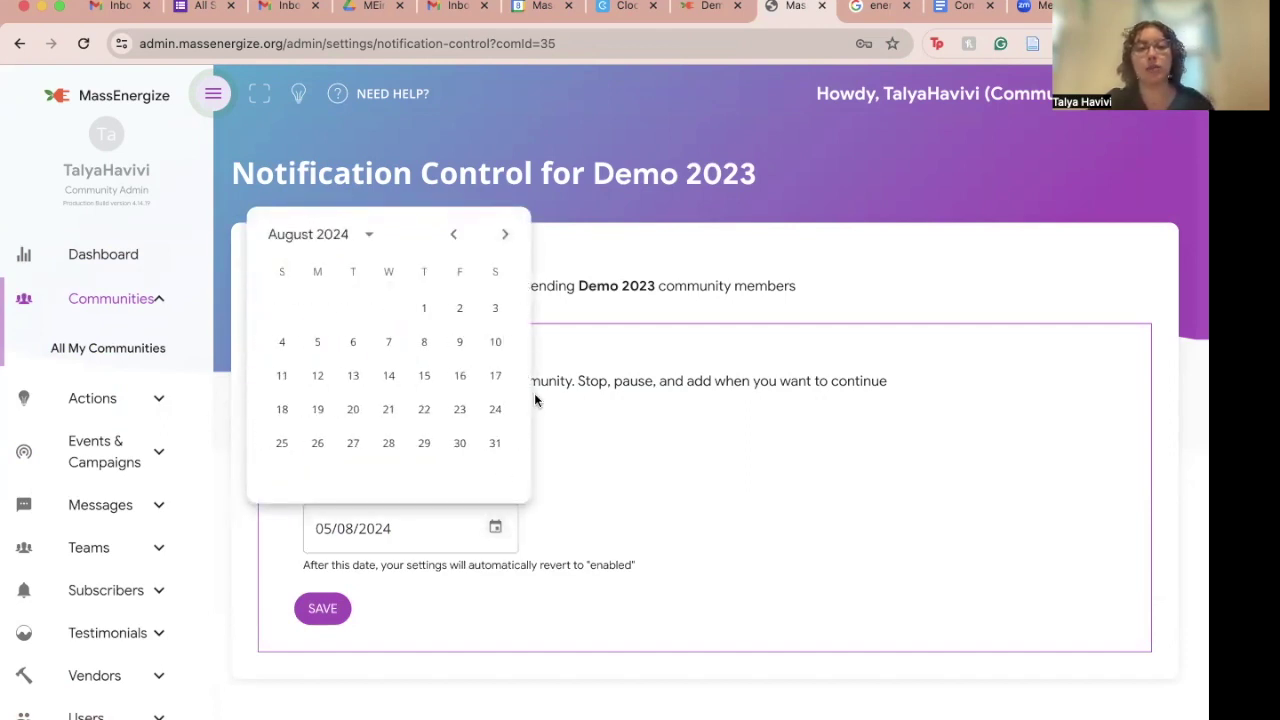
pyautogui.click(498, 446)
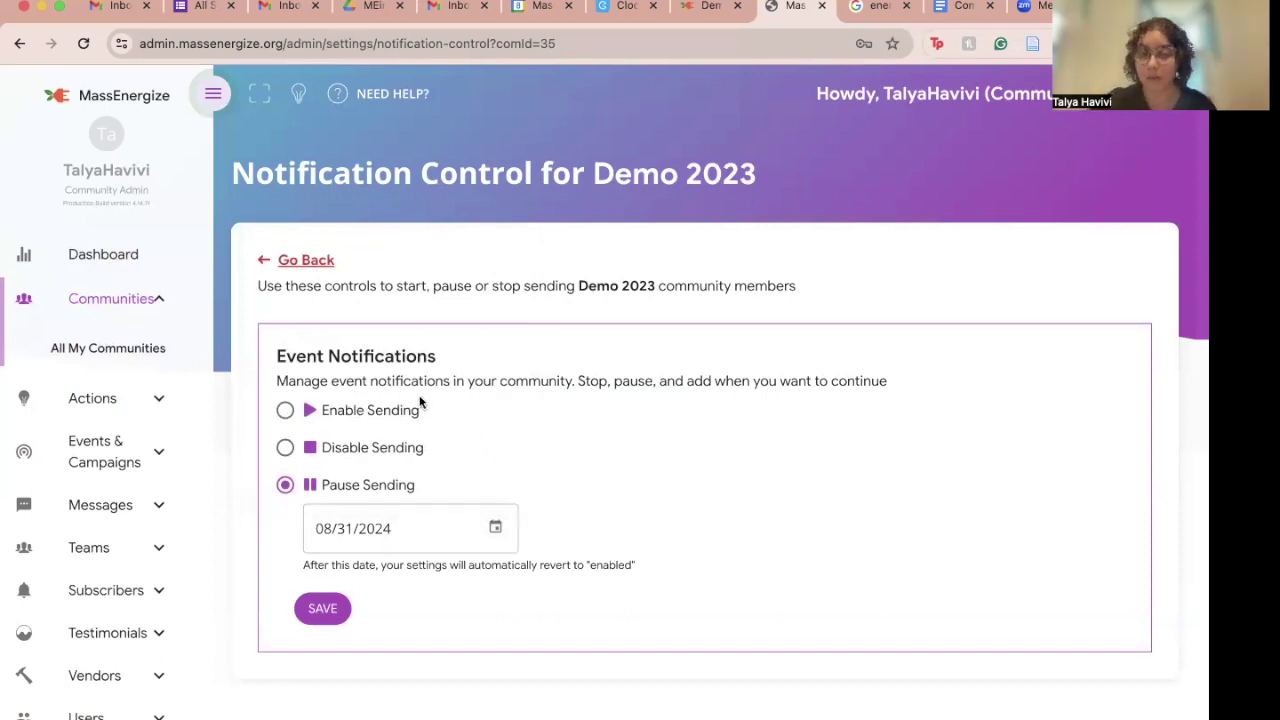
# - Switch event notifications back to Enable Sending and go back to the Demo 2023 profile
pyautogui.click(286, 411)
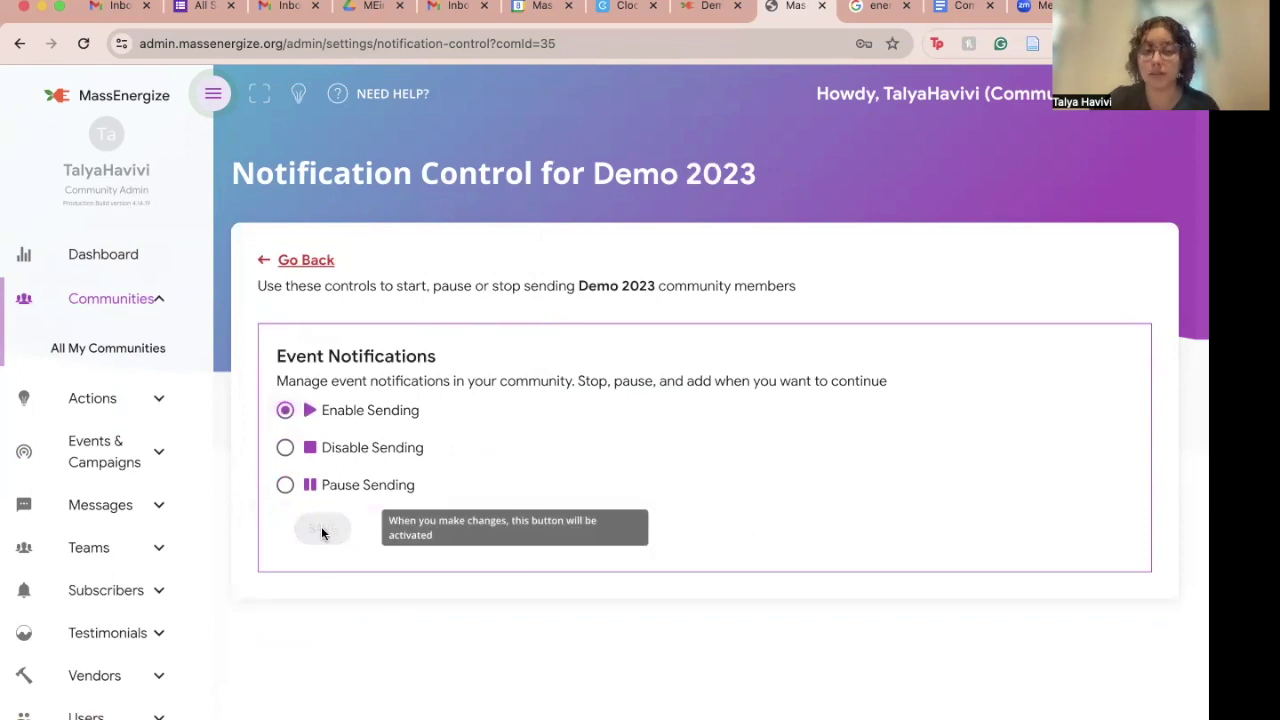
pyautogui.click(293, 260)
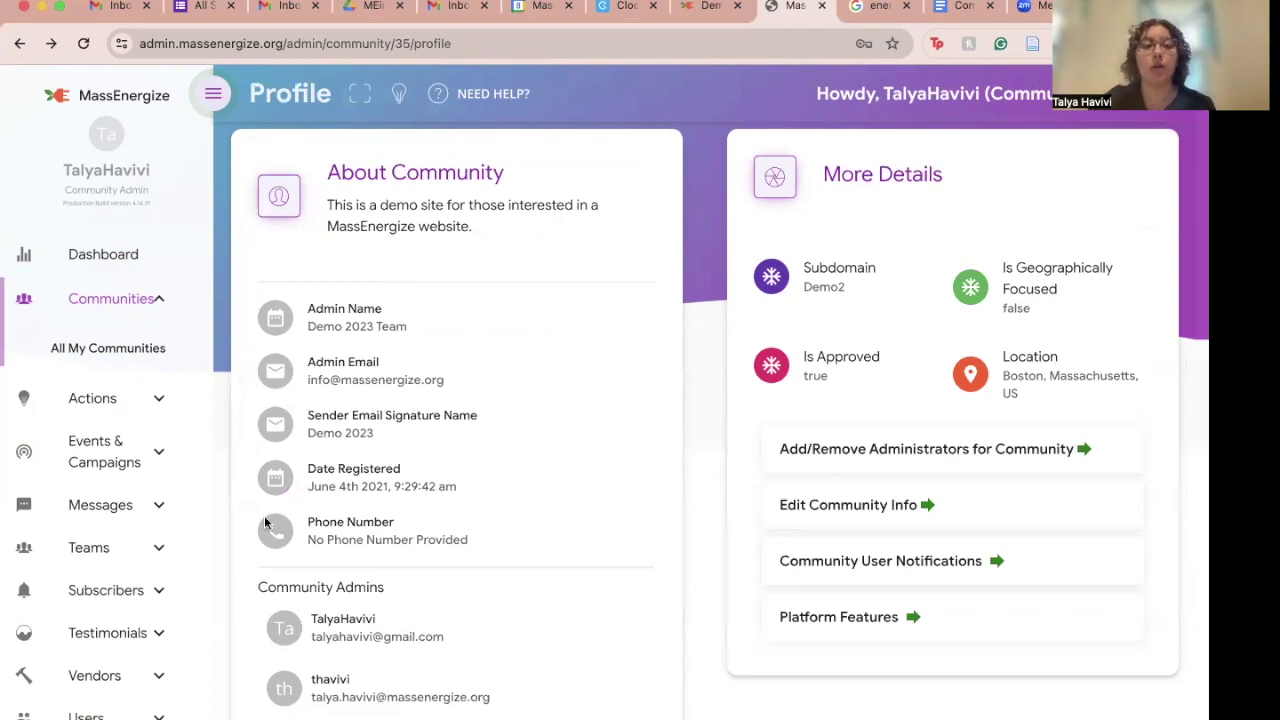
pyautogui.click(158, 452)
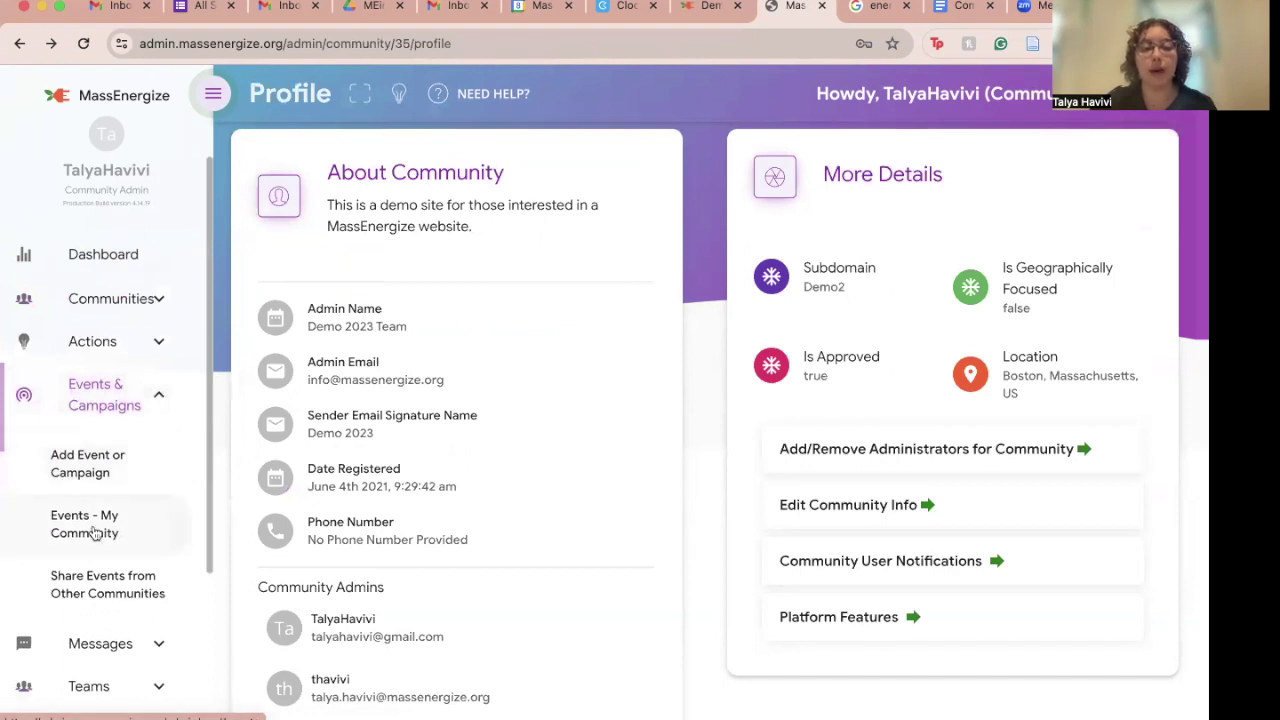
# - Show the Demo 2023 All Events list and scroll through it, including New Release Event
pyautogui.click(93, 531)
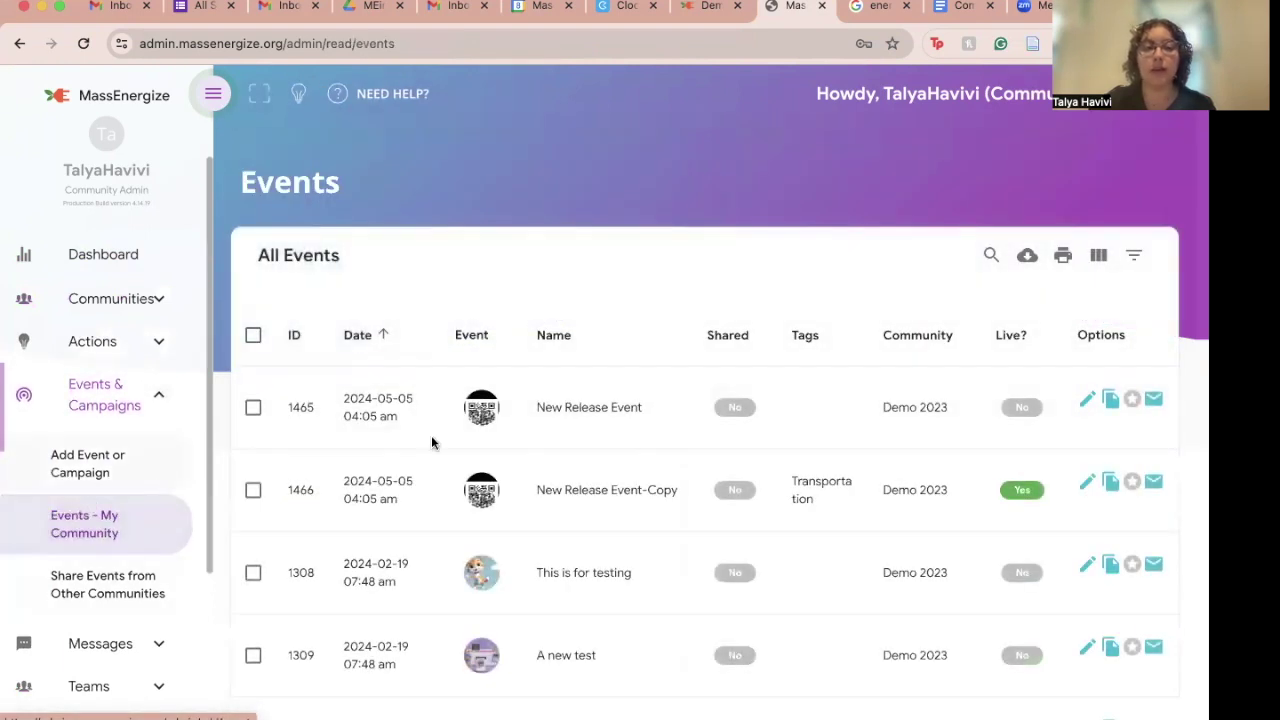
pyautogui.scroll(-5, 561, 458)
pyautogui.scroll(5, 562, 460)
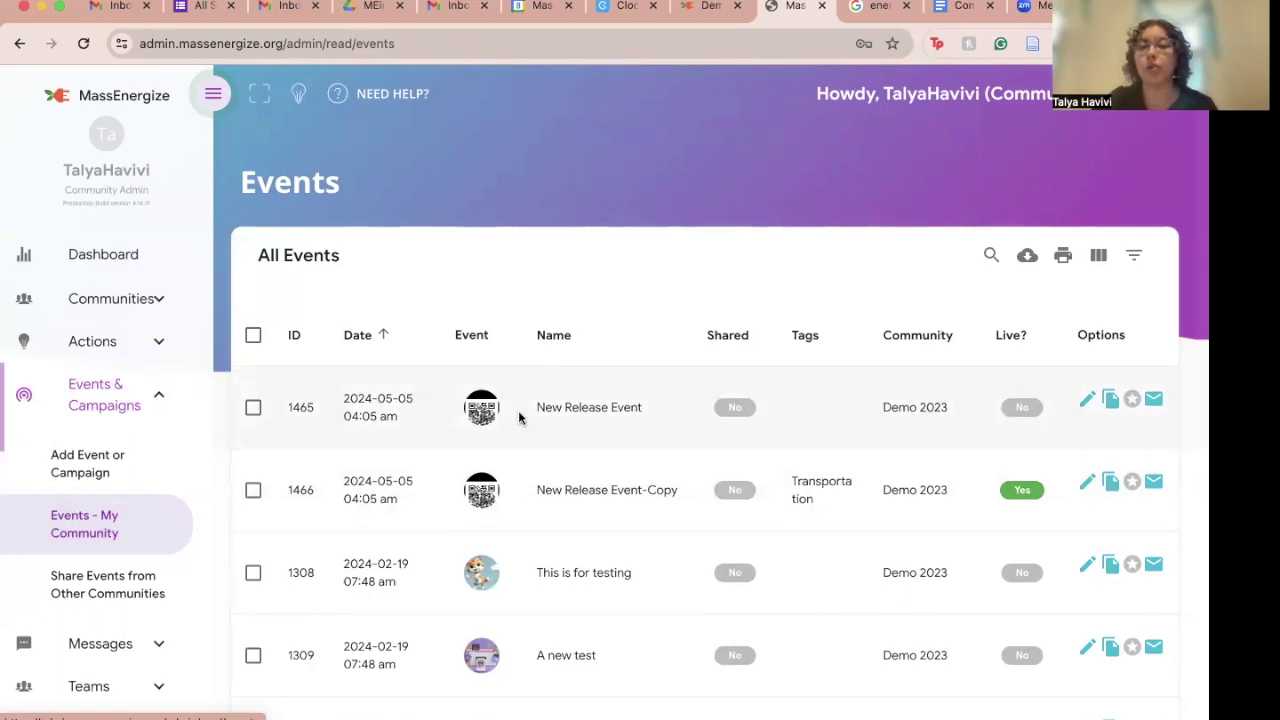
# - Give New Release Event nudges 30 days and 1 week before the event, and apply
pyautogui.click(1155, 401)
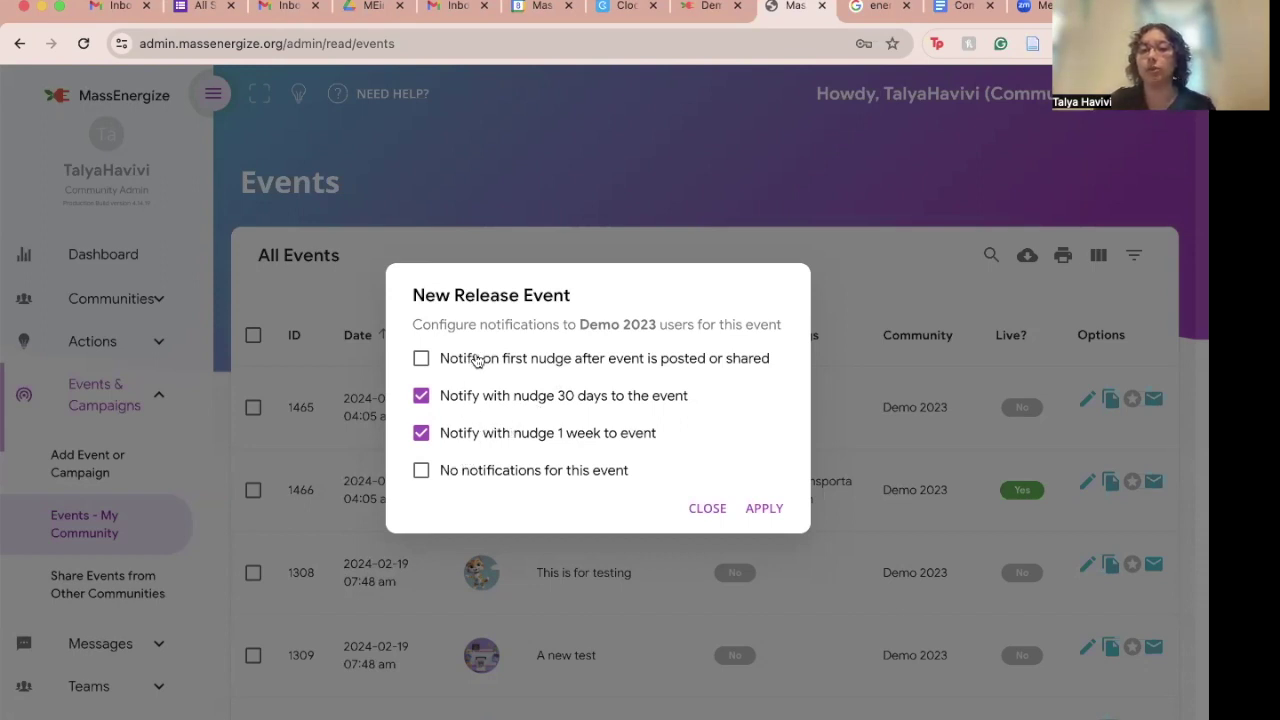
pyautogui.click(422, 358)
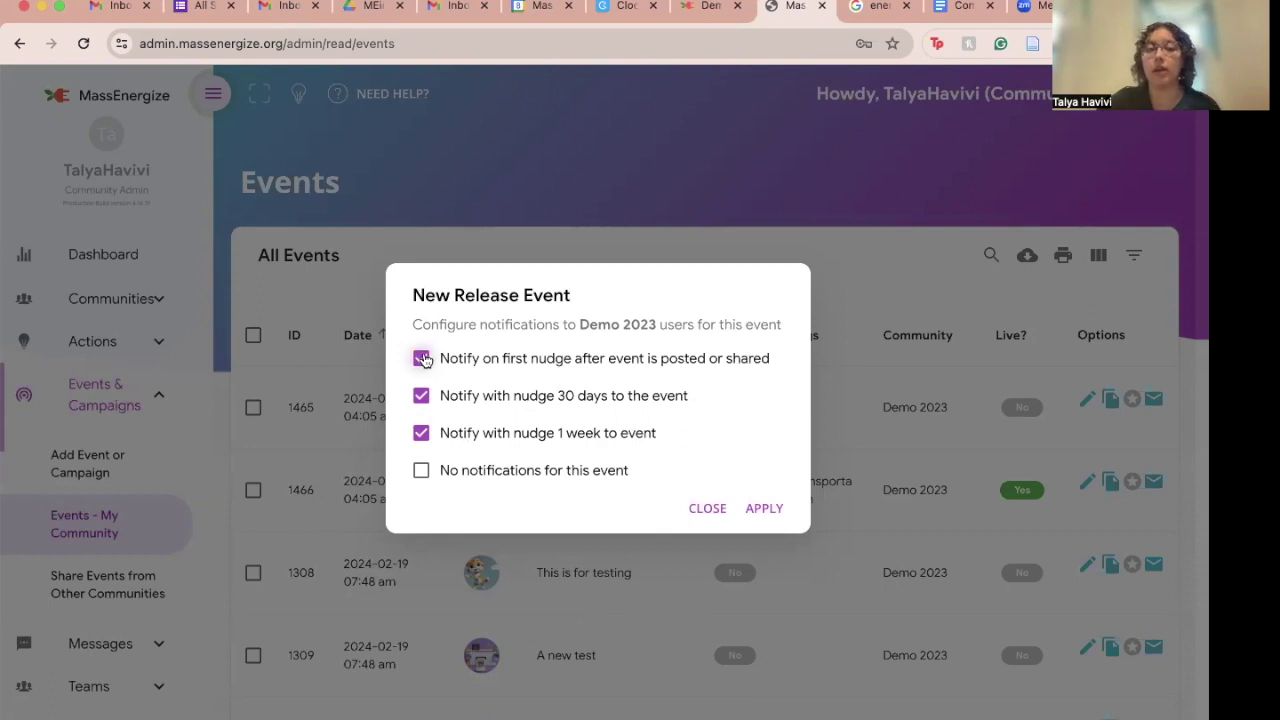
pyautogui.click(421, 396)
pyautogui.click(422, 359)
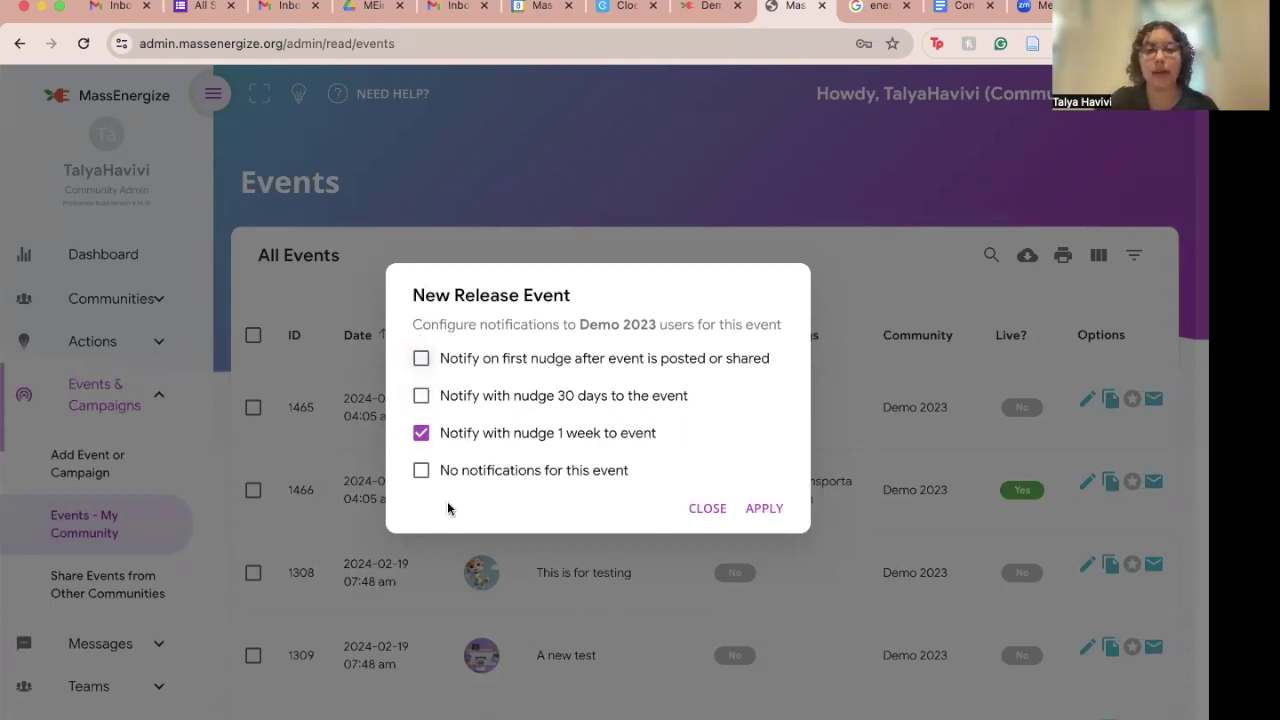
pyautogui.click(421, 359)
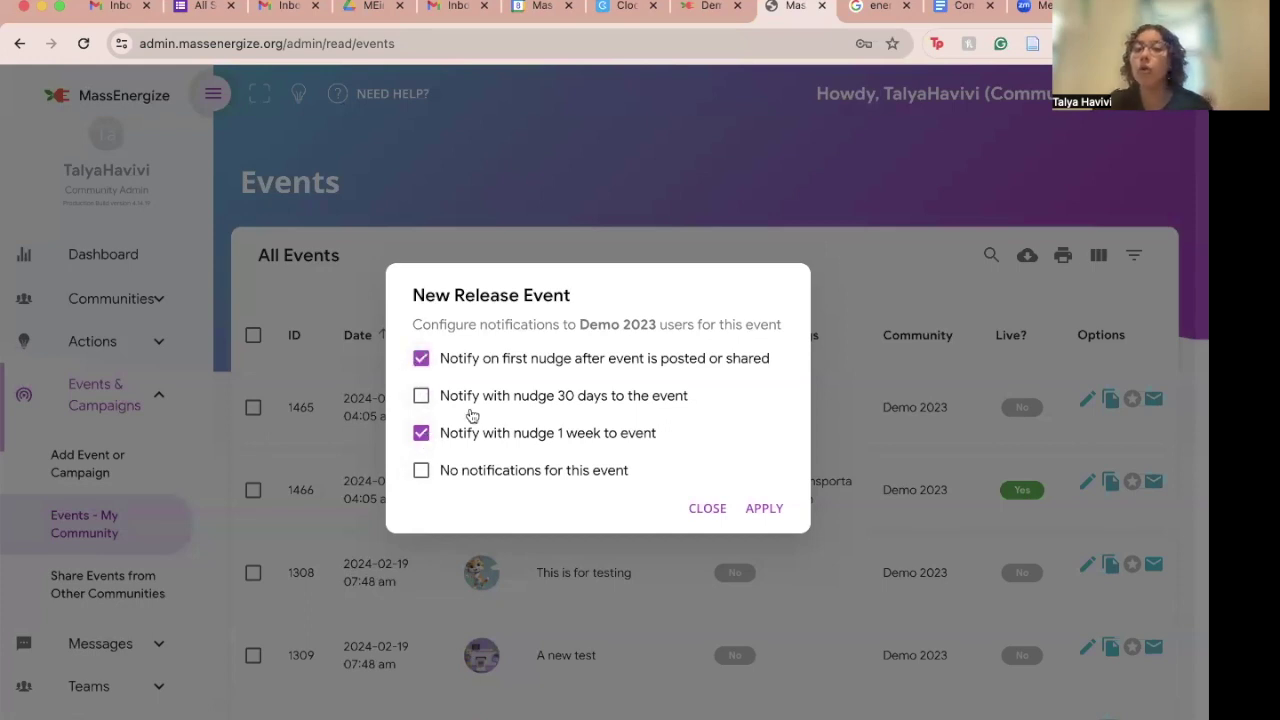
pyautogui.click(421, 472)
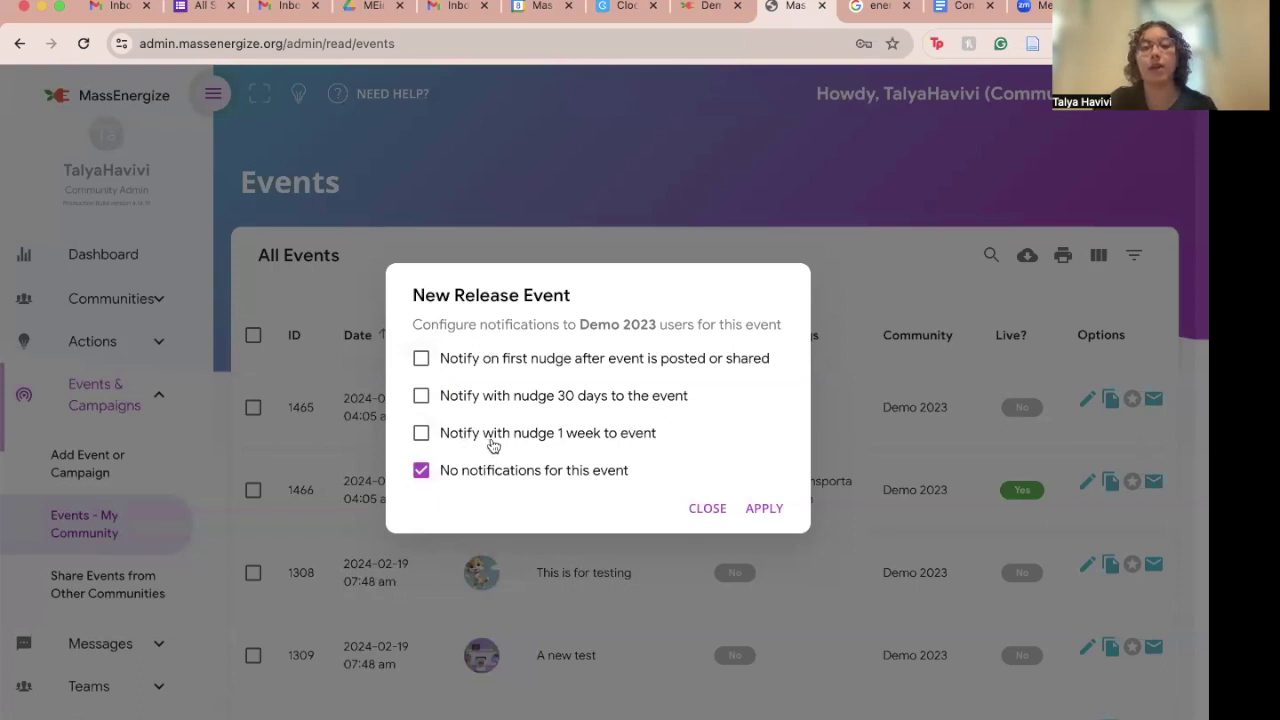
pyautogui.click(420, 398)
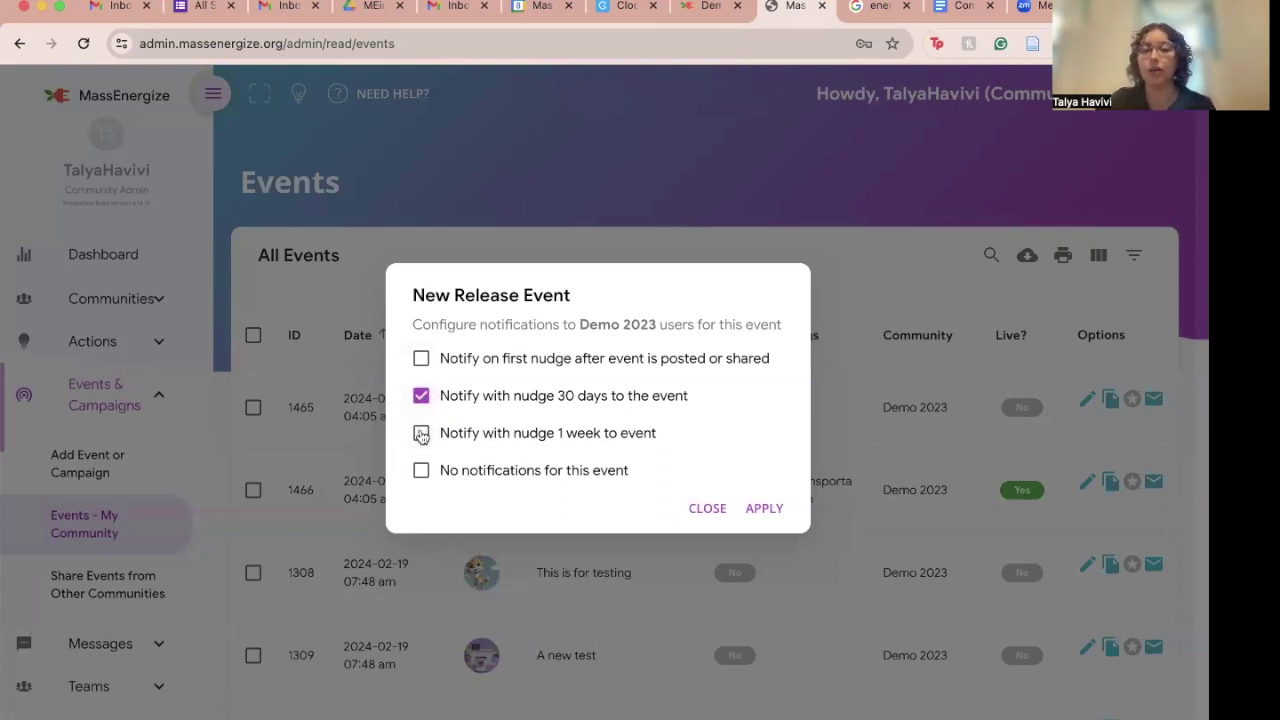
pyautogui.click(421, 434)
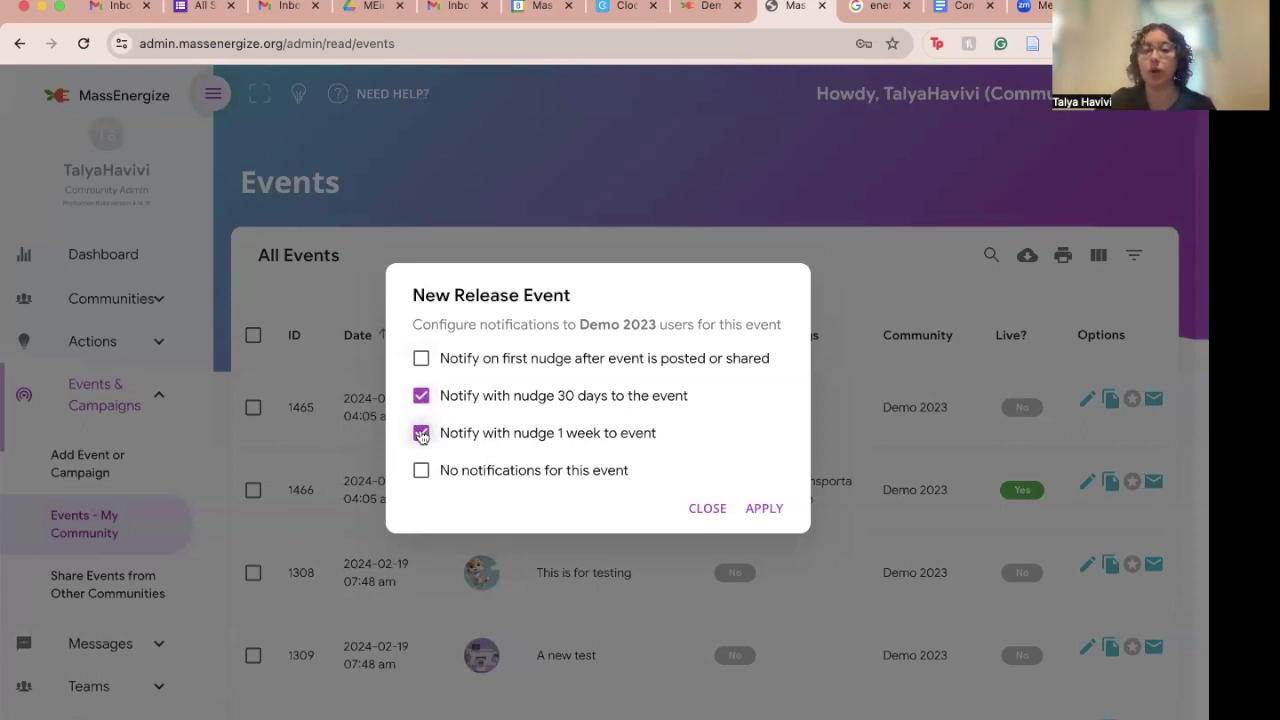
pyautogui.click(766, 509)
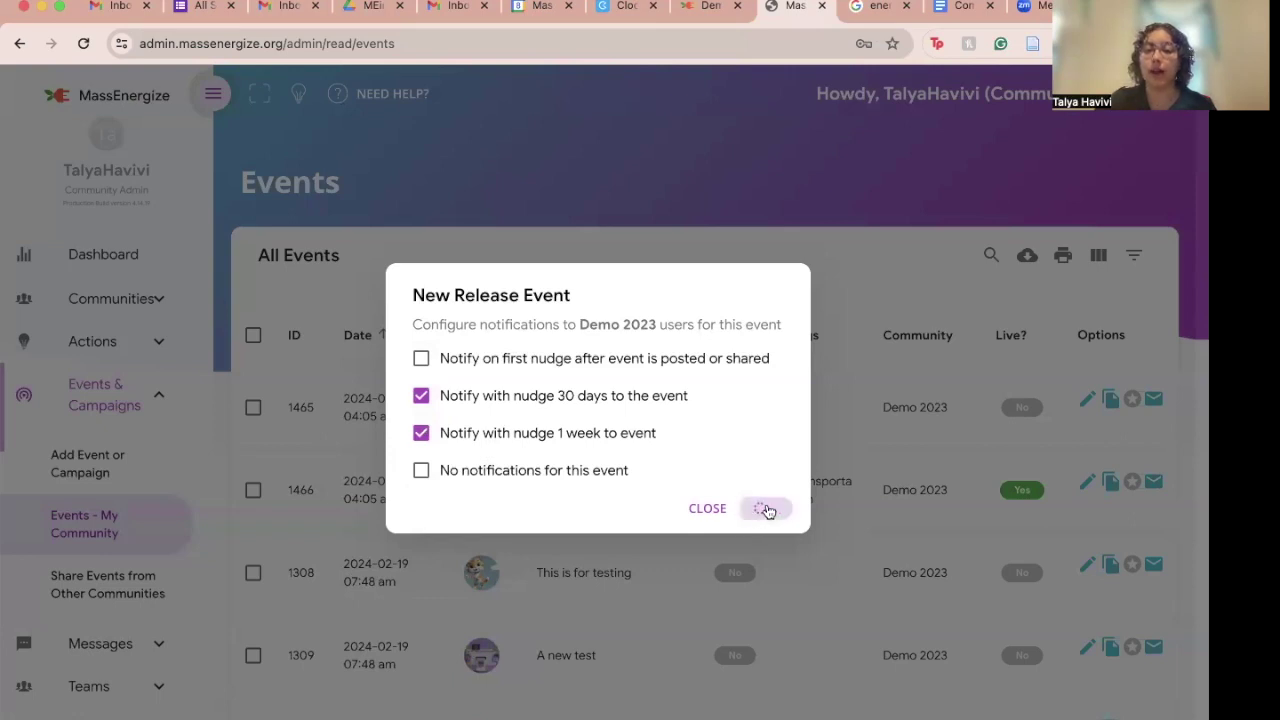
pyautogui.click(710, 510)
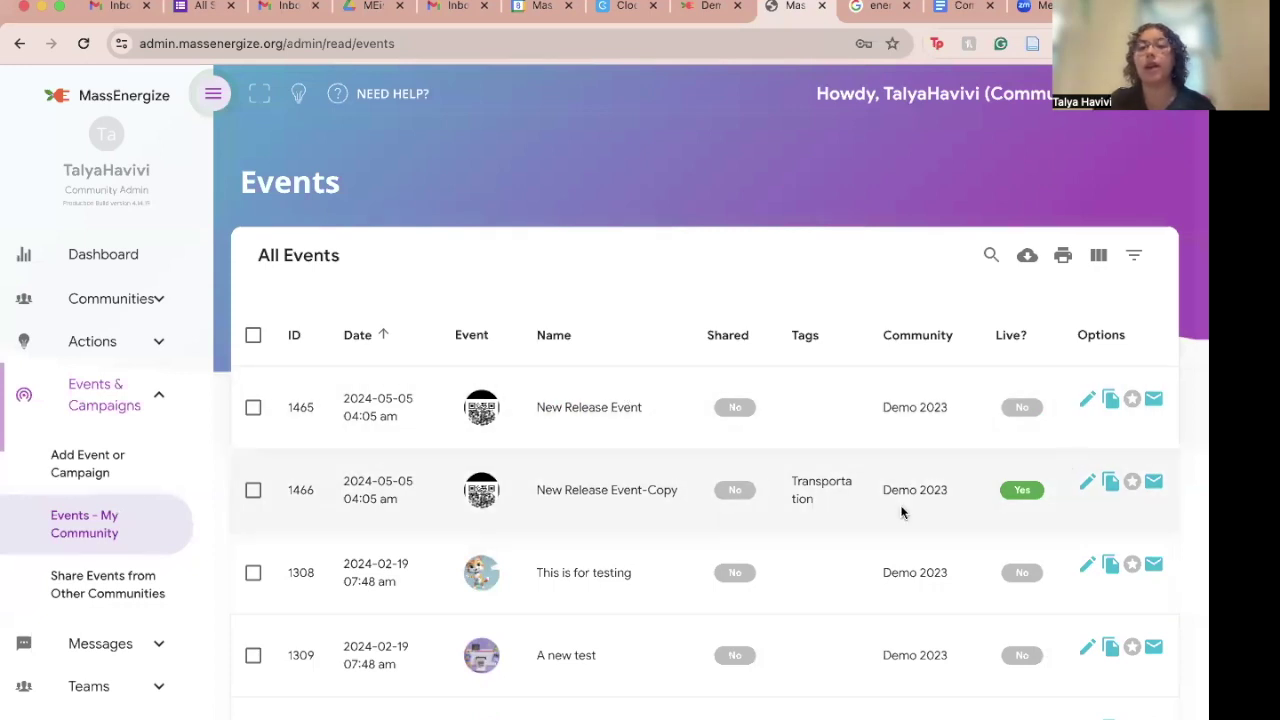
pyautogui.scroll(-1, 901, 512)
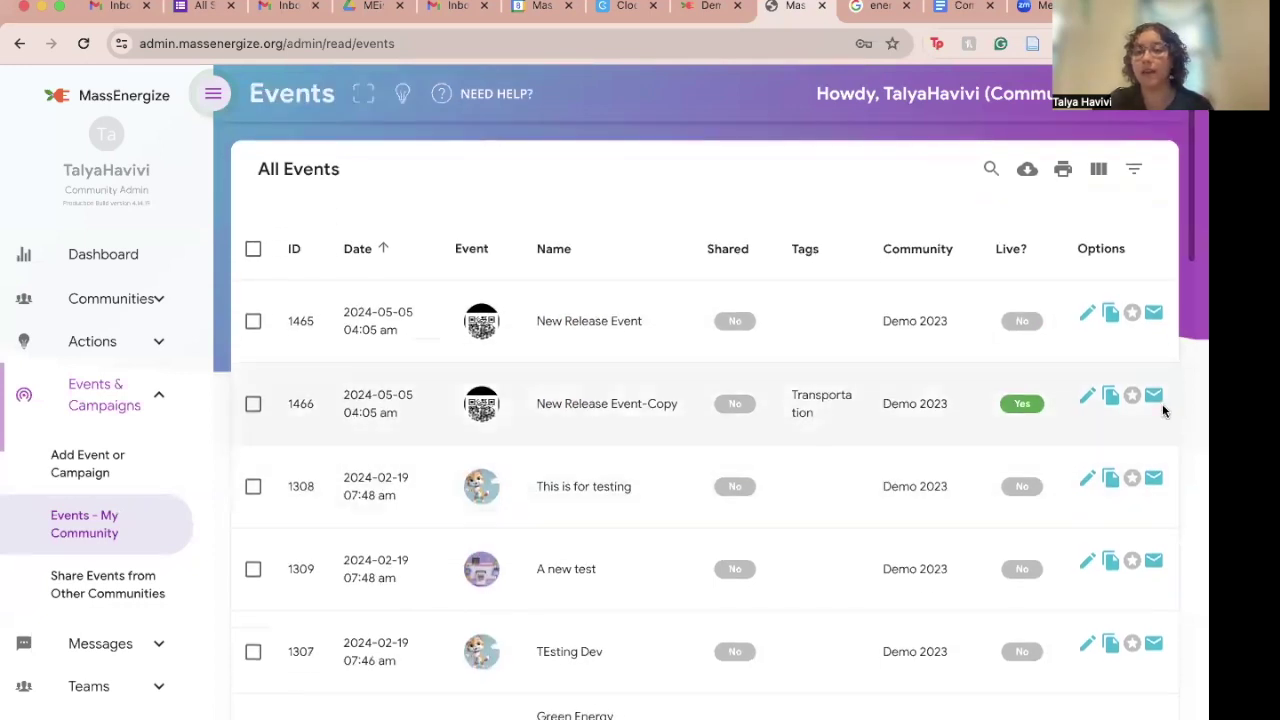
pyautogui.click(1155, 398)
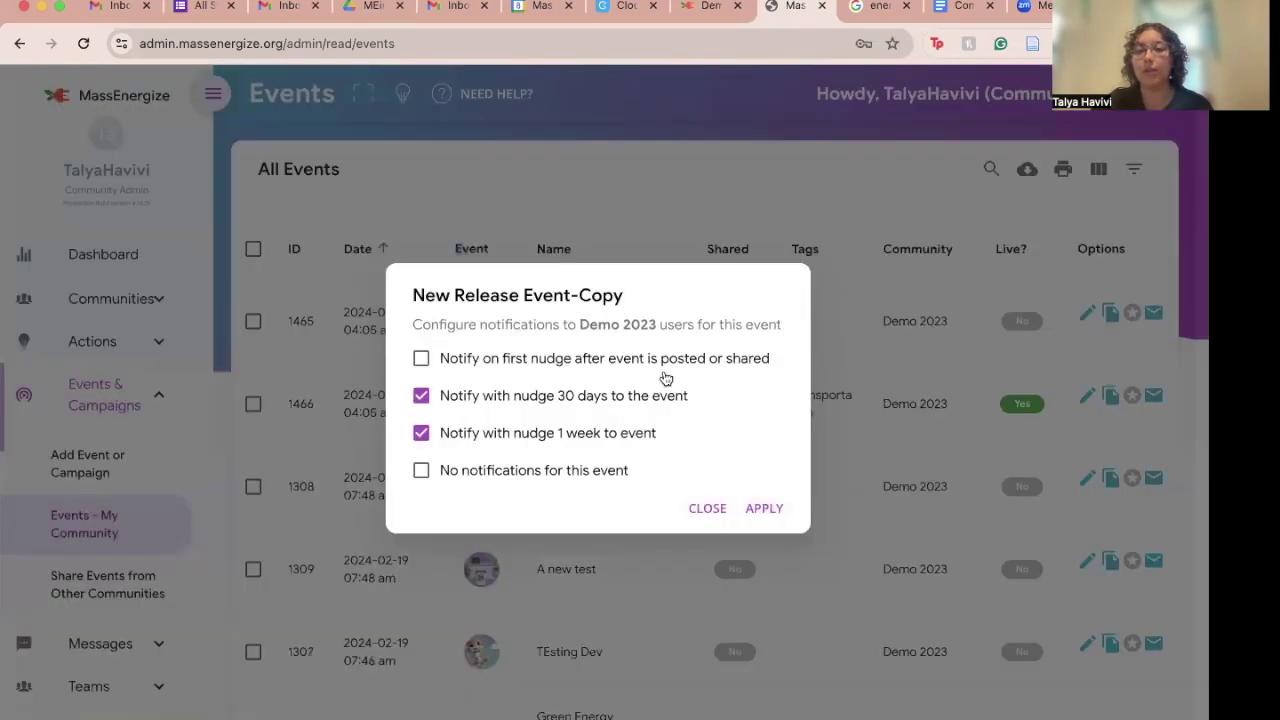
pyautogui.click(703, 510)
pyautogui.click(1154, 478)
pyautogui.click(707, 508)
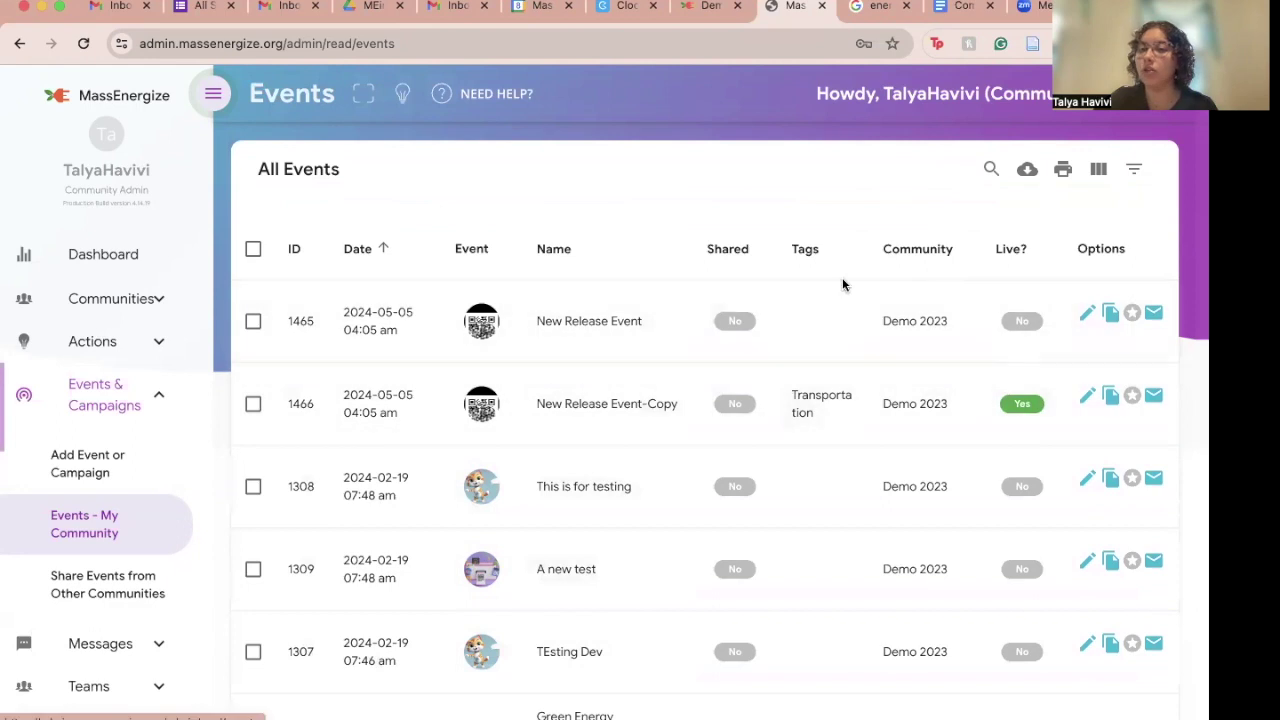
pyautogui.scroll(2, 842, 277)
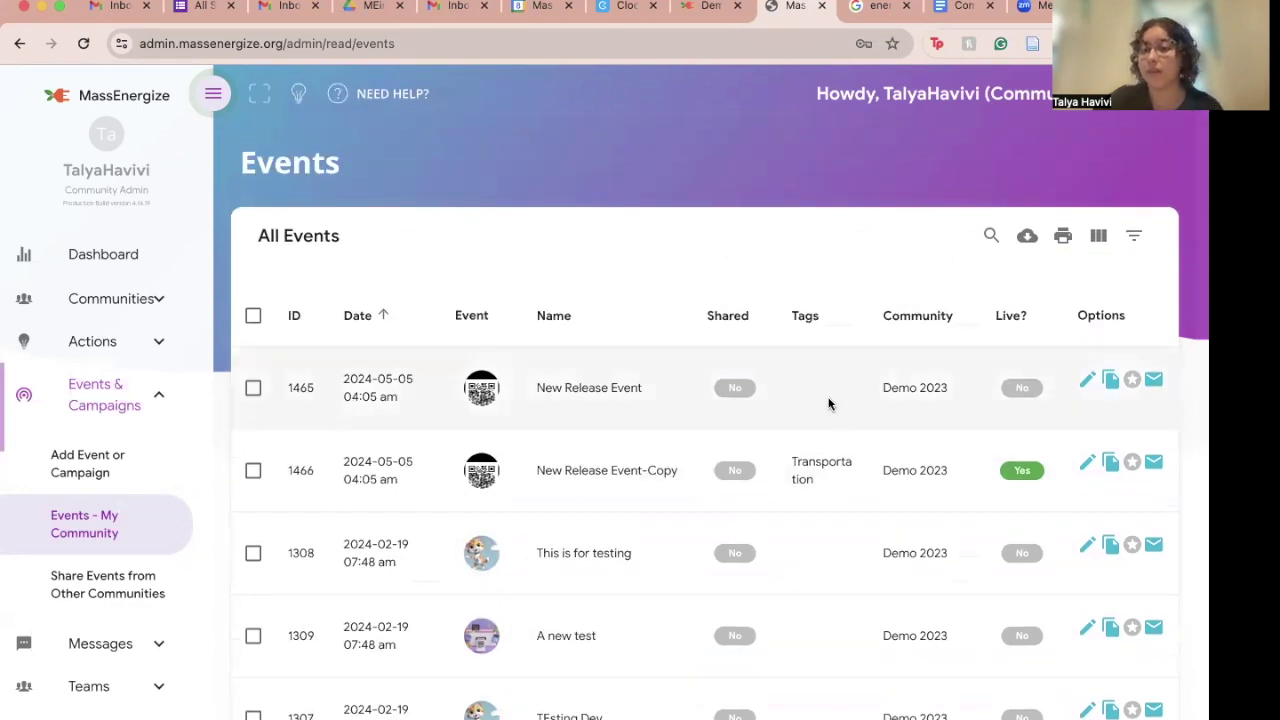